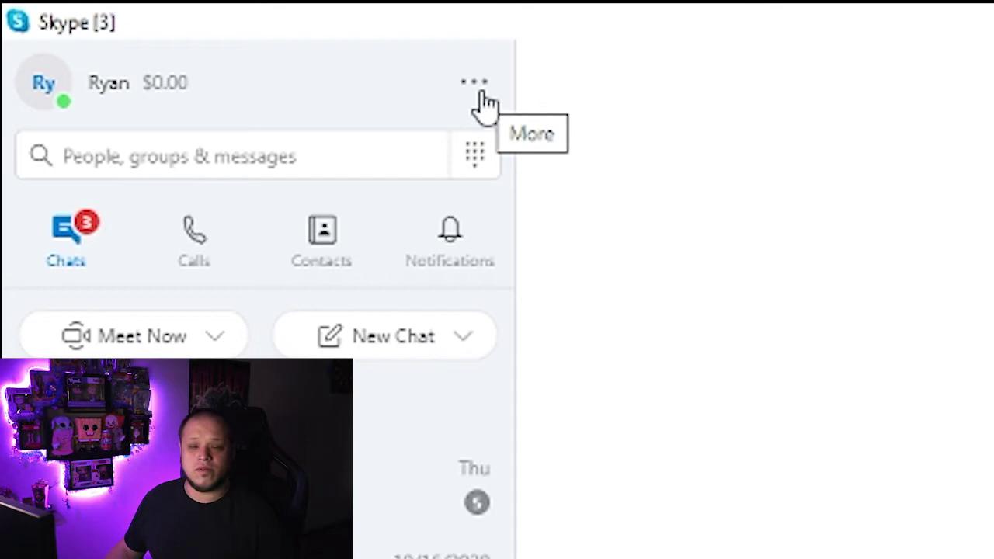
# Toggle Skype's Allow NDI usage off and back on under Settings > Calling > Advanced
pyautogui.click(481, 93)
pyautogui.click(515, 116)
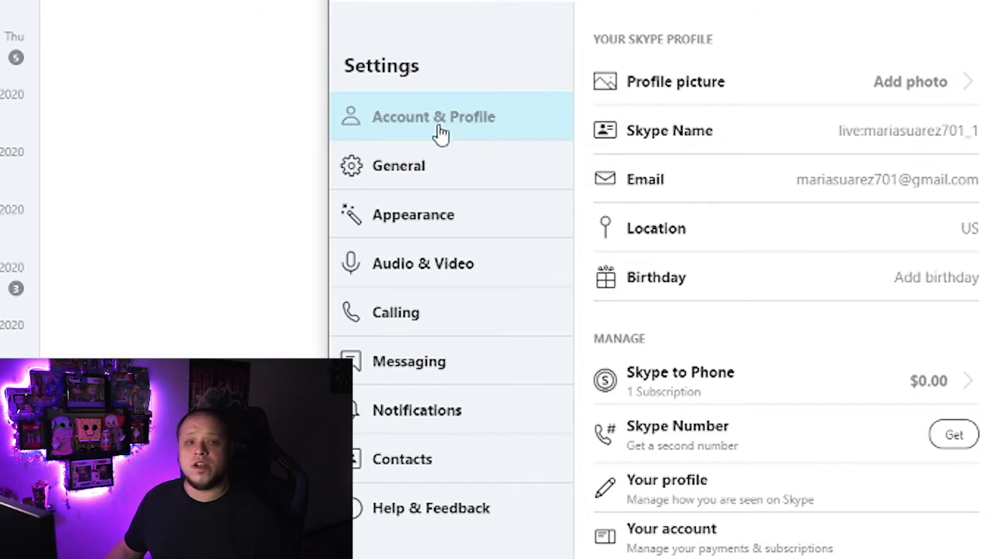
pyautogui.click(420, 317)
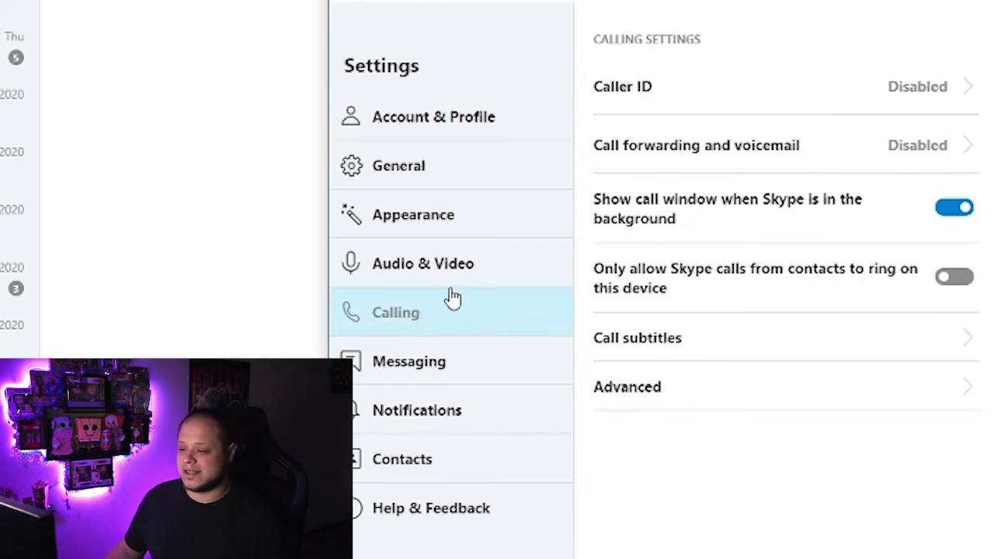
pyautogui.click(692, 396)
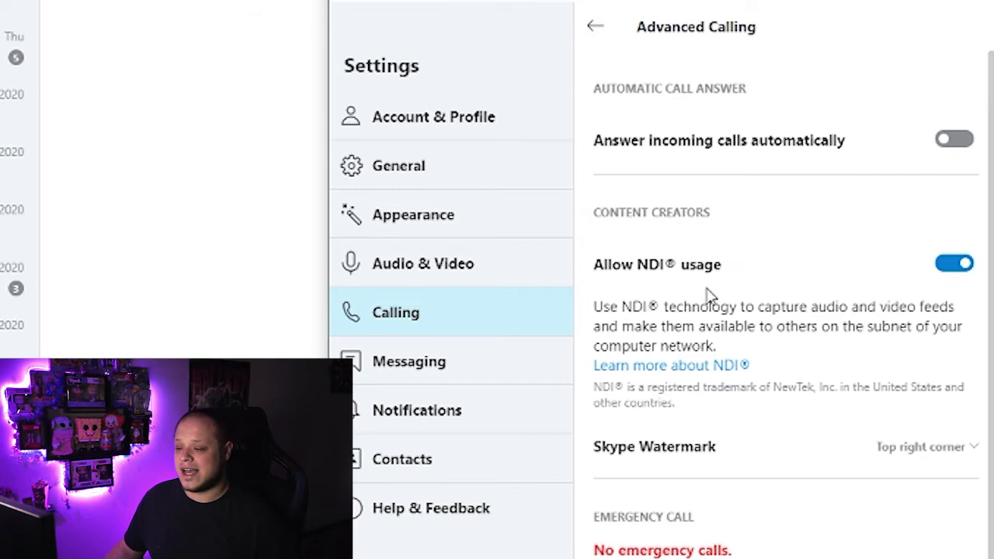
pyautogui.click(949, 267)
pyautogui.click(951, 267)
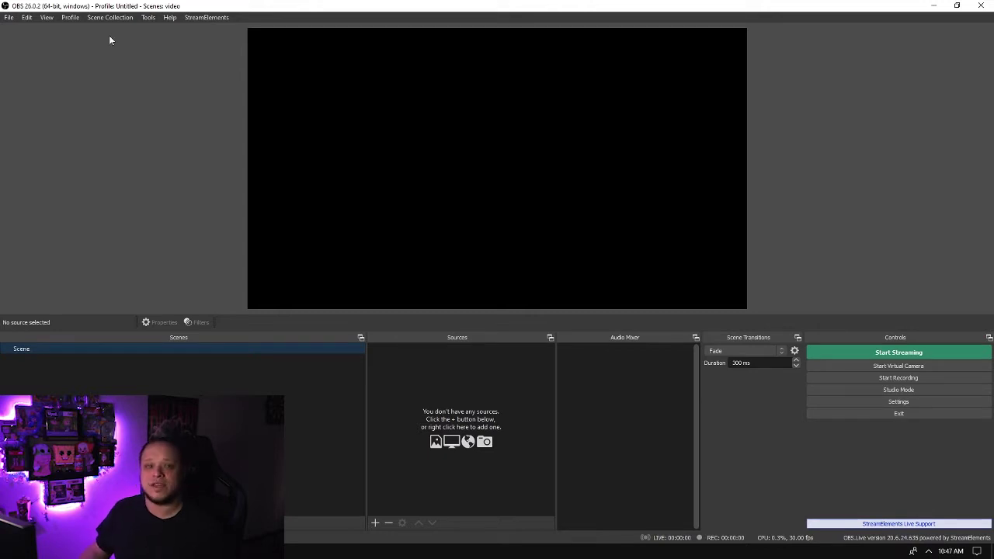
pyautogui.click(148, 19)
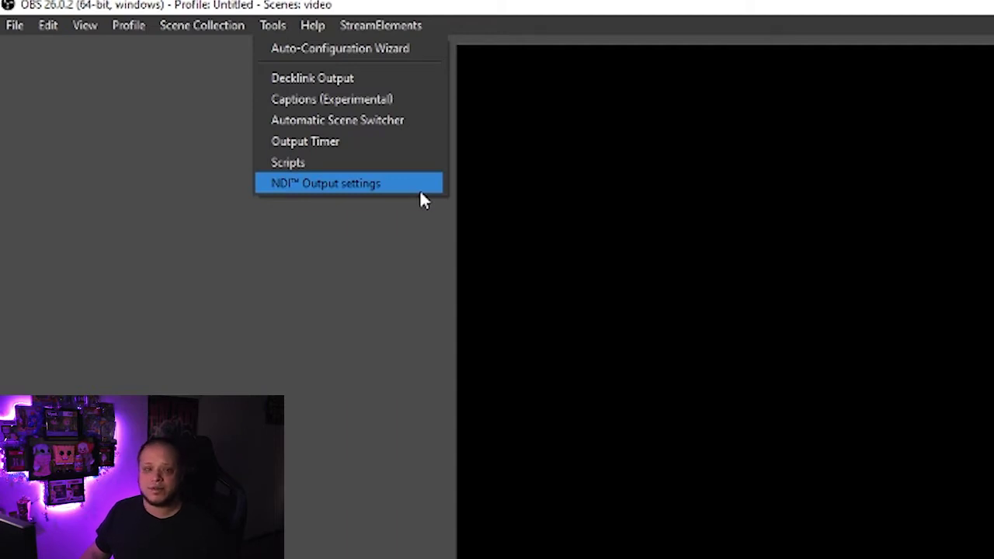
pyautogui.click(394, 306)
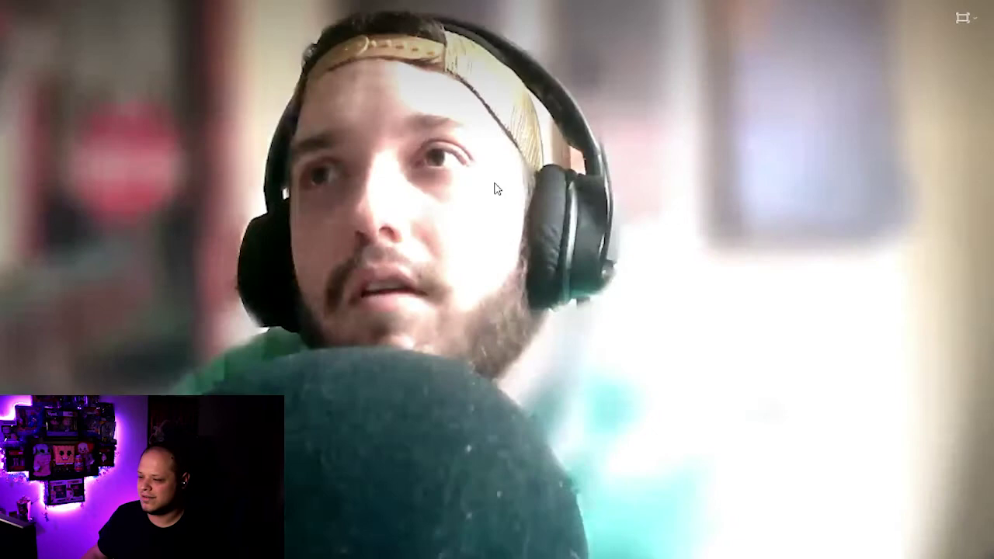
# Leave the full-screen Skype call with Alt+Tab so OBS Studio shows behind the mini window
pyautogui.hotkey('alt', 'Tab')
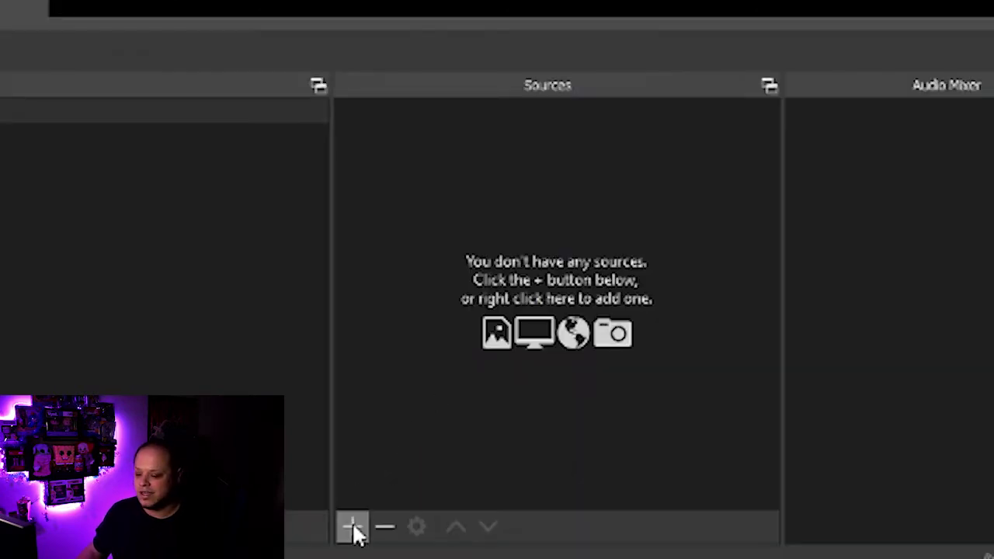
# Add an NDI source named 'Cutie' with the guest's live Skype feed as its source
pyautogui.click(351, 528)
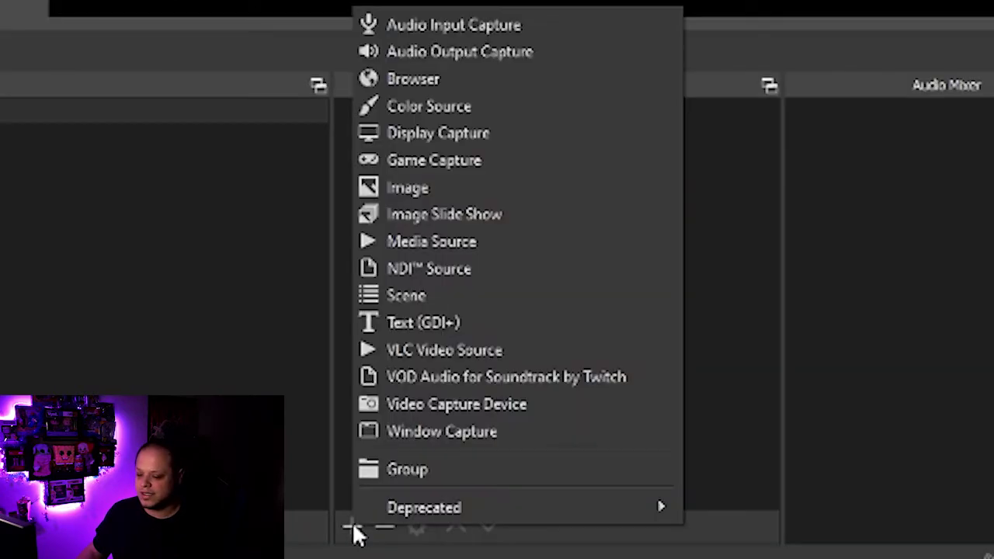
pyautogui.click(535, 268)
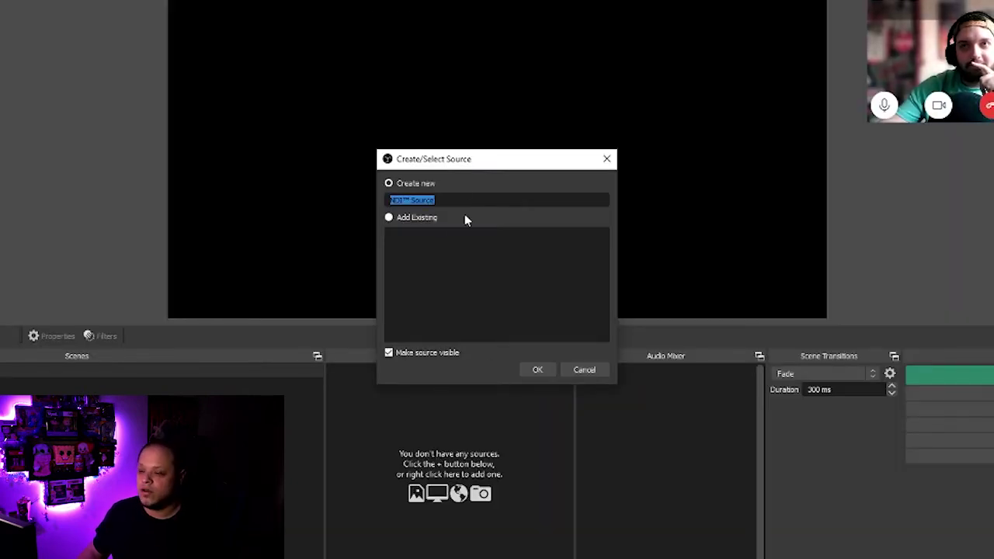
pyautogui.write('Cutie')
pyautogui.press('Return')
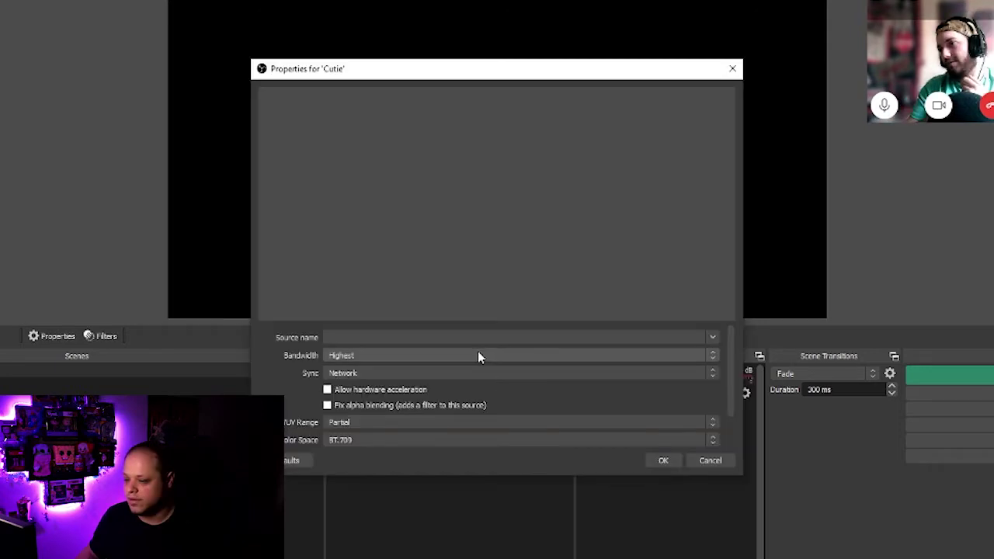
pyautogui.click(715, 336)
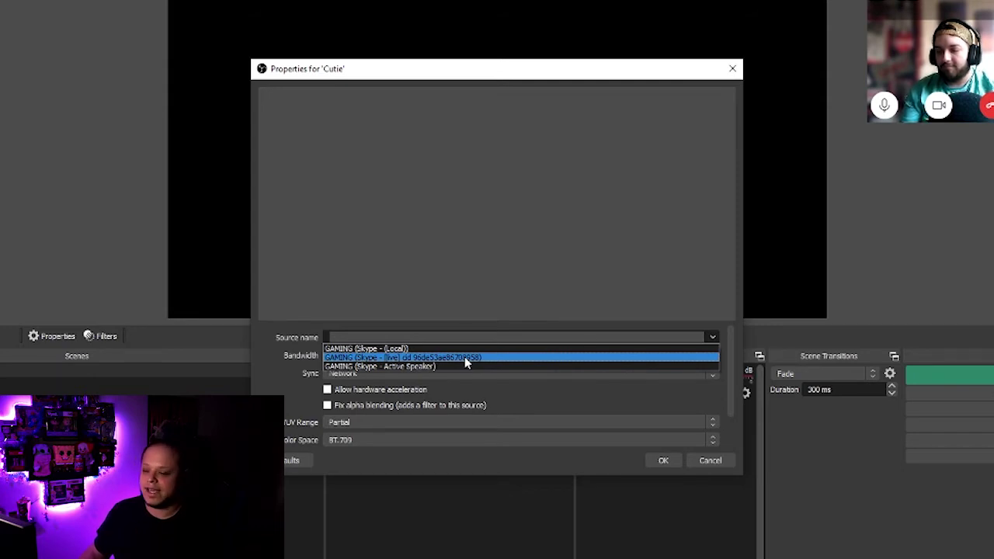
pyautogui.click(510, 355)
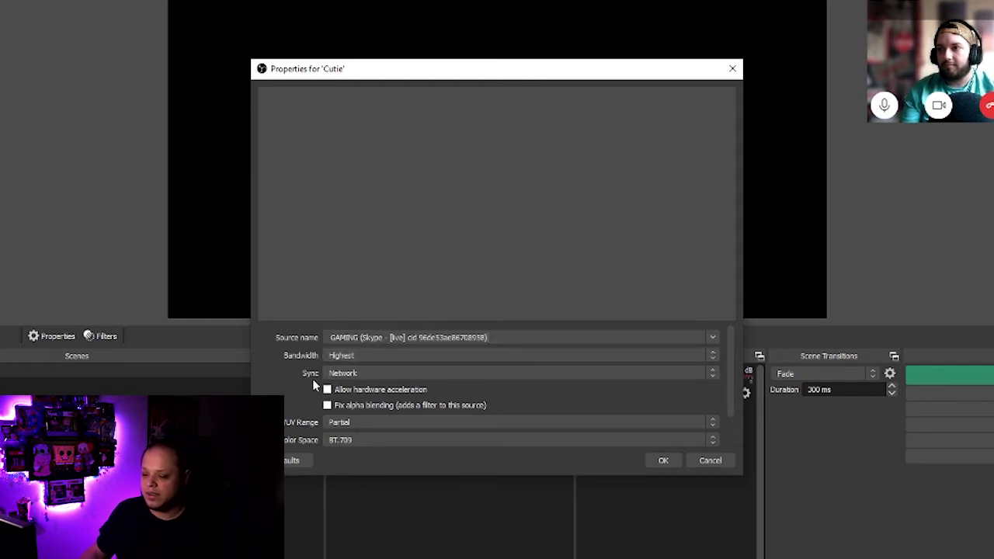
pyautogui.scroll(-1, 312, 379)
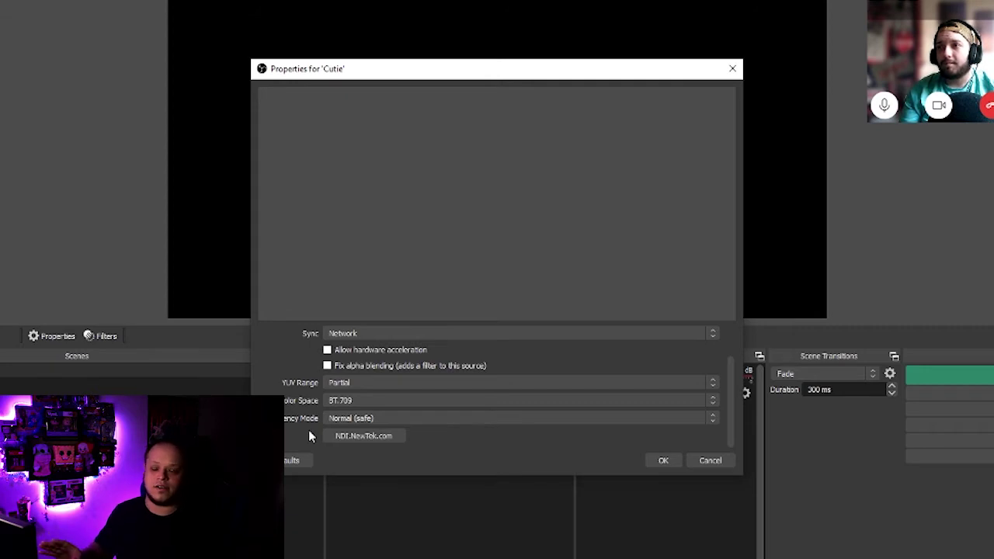
pyautogui.scroll(1, 308, 436)
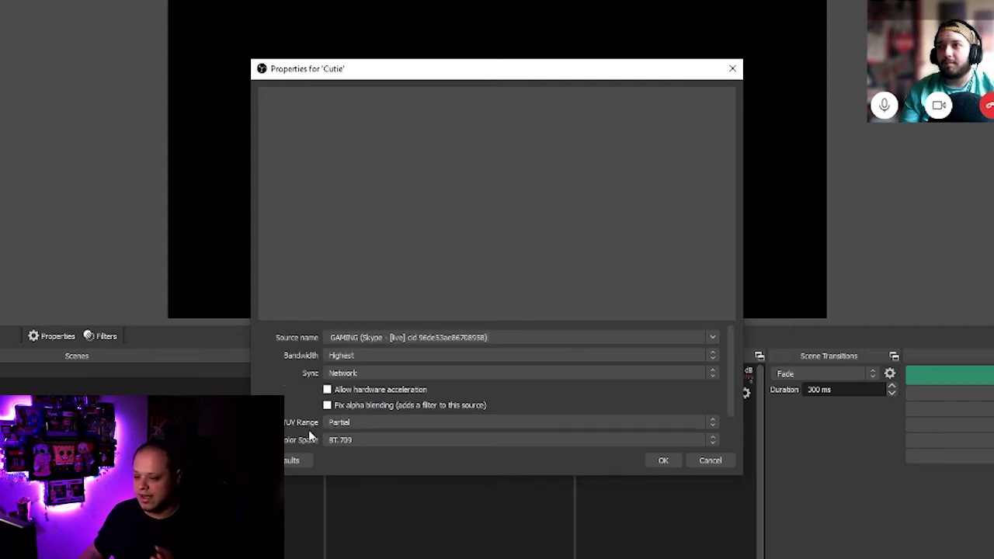
# Confirm the Cutie source, then shrink the guest video and move it into place on the canvas
pyautogui.click(664, 463)
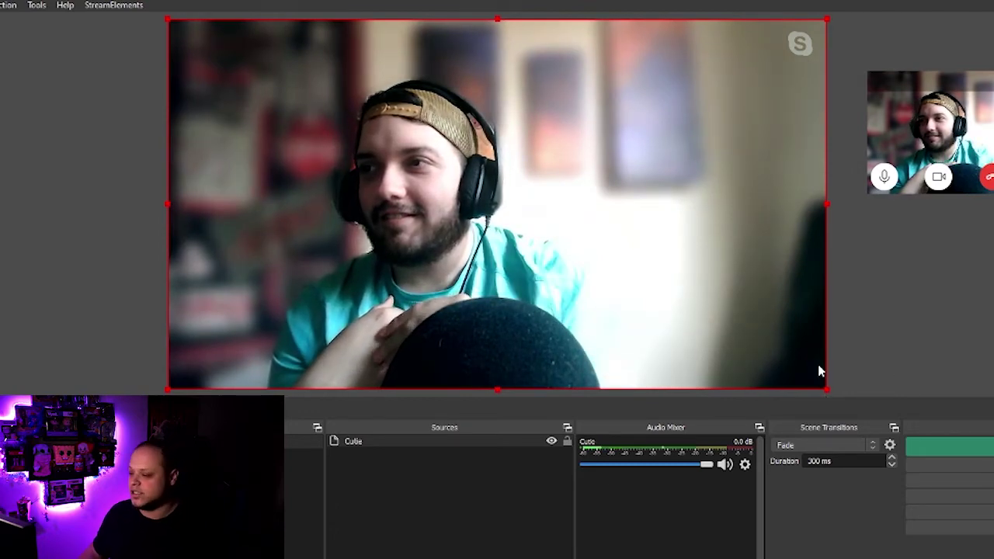
pyautogui.moveTo(825, 388); pyautogui.dragTo(336, 132)
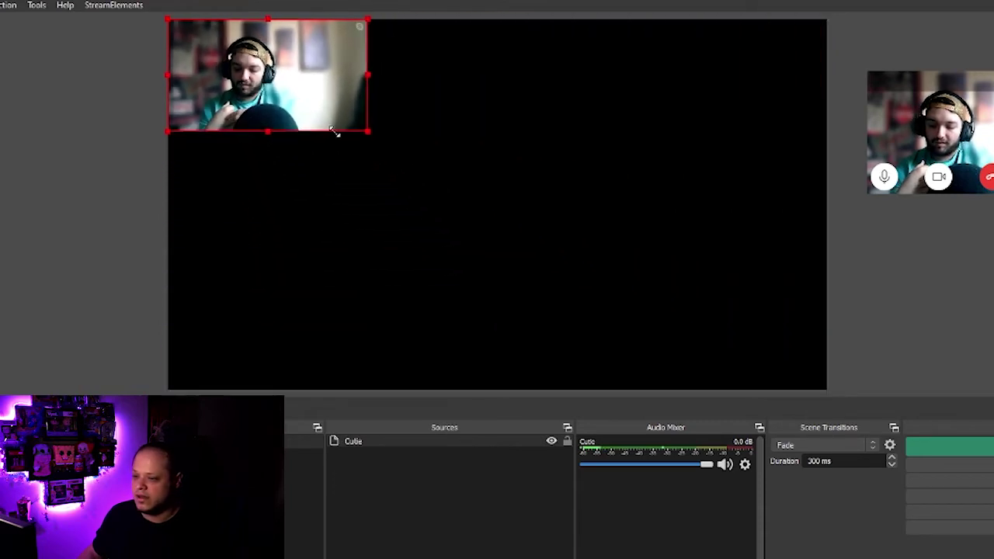
pyautogui.moveTo(223, 71); pyautogui.dragTo(310, 136)
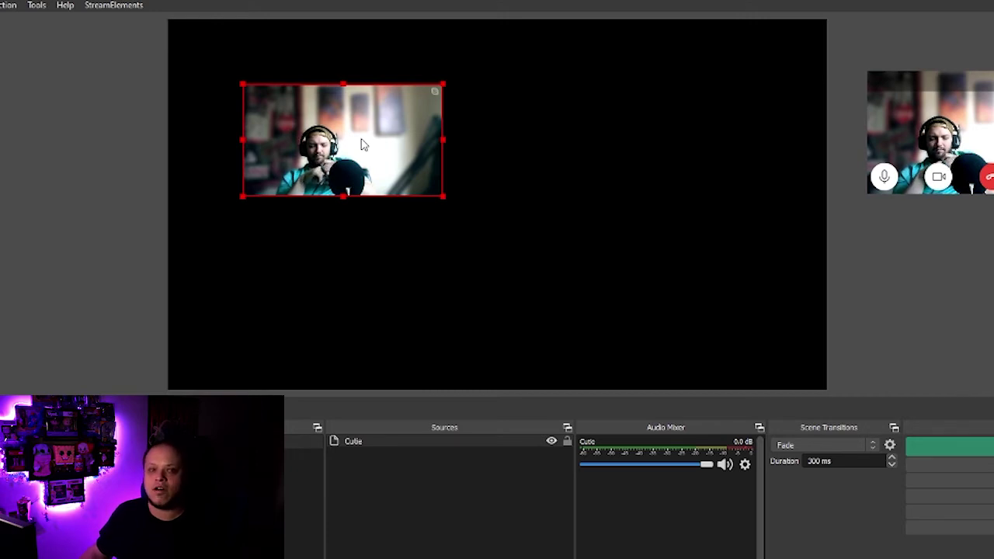
# Open the Transform settings for the Cutie video, showing size 583×328
pyautogui.rightClick(346, 138)
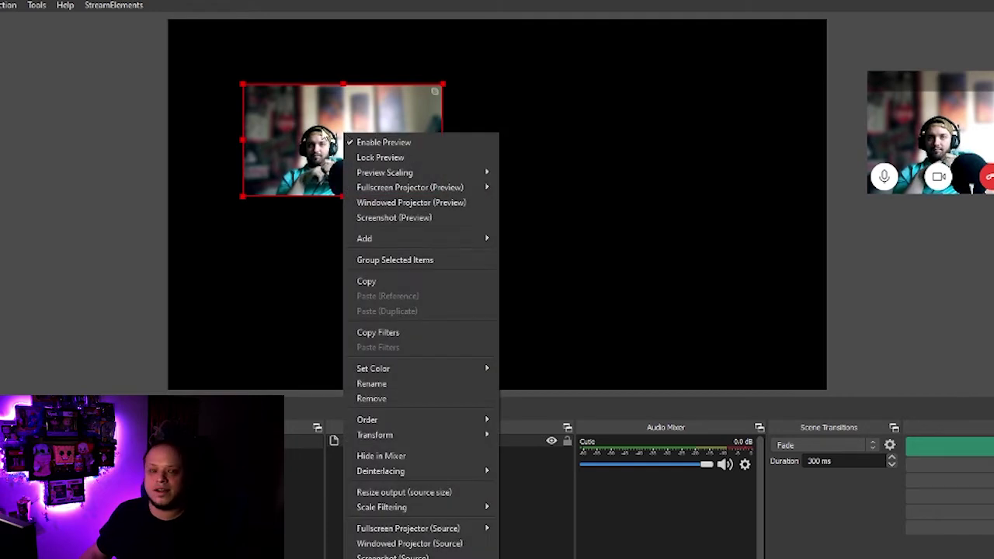
pyautogui.moveTo(436, 433)
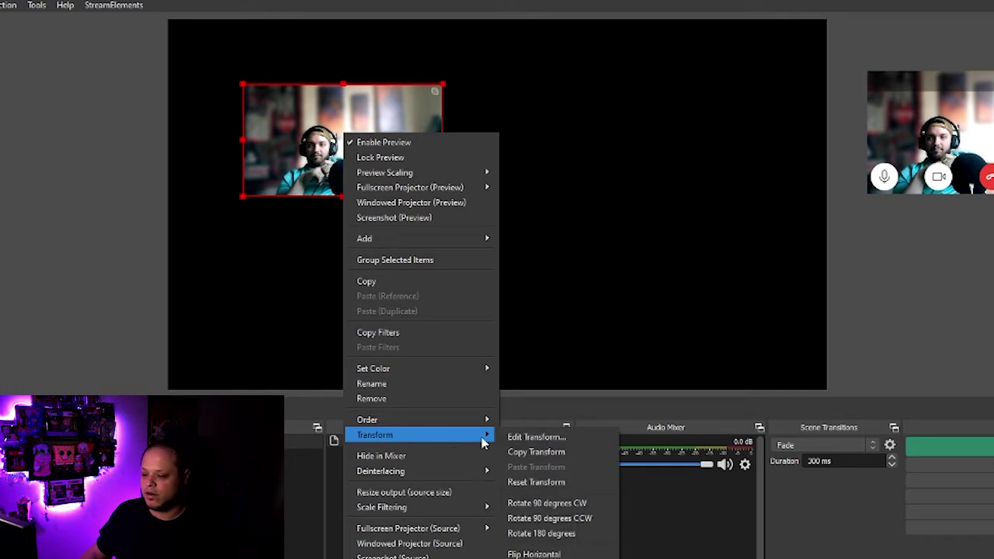
pyautogui.click(564, 437)
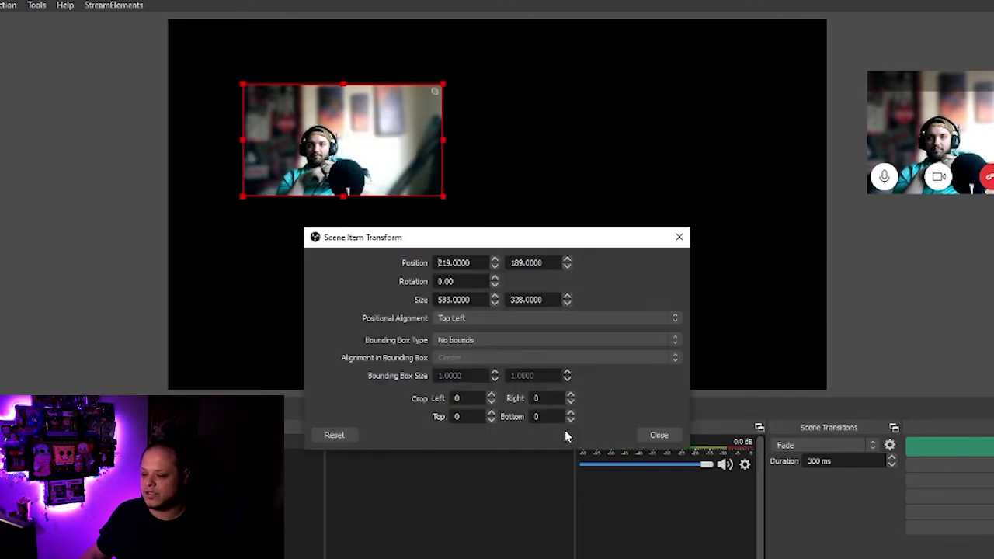
# Set the Cutie source's bounding box type to Scale to inner bounds and close the dialog
pyautogui.click(478, 339)
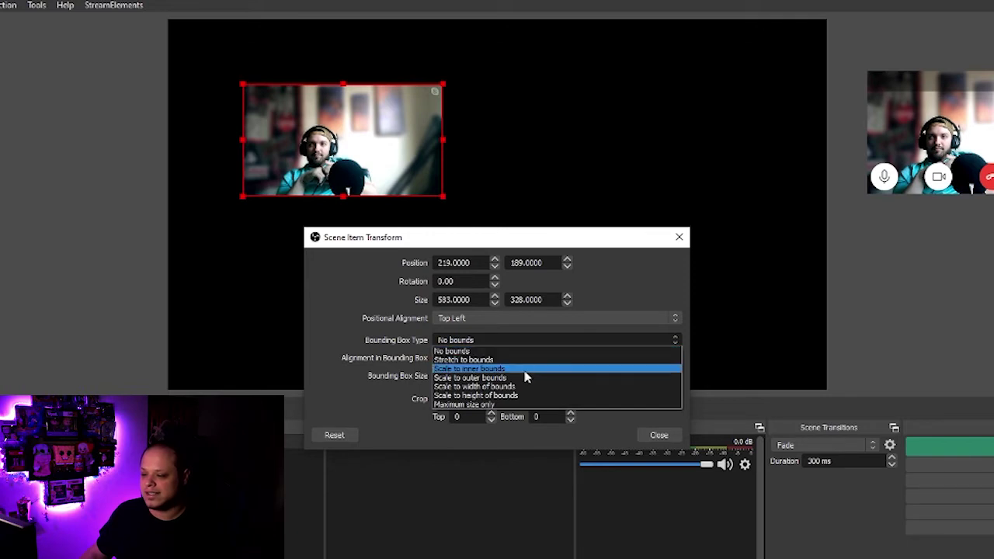
pyautogui.click(525, 372)
pyautogui.click(650, 433)
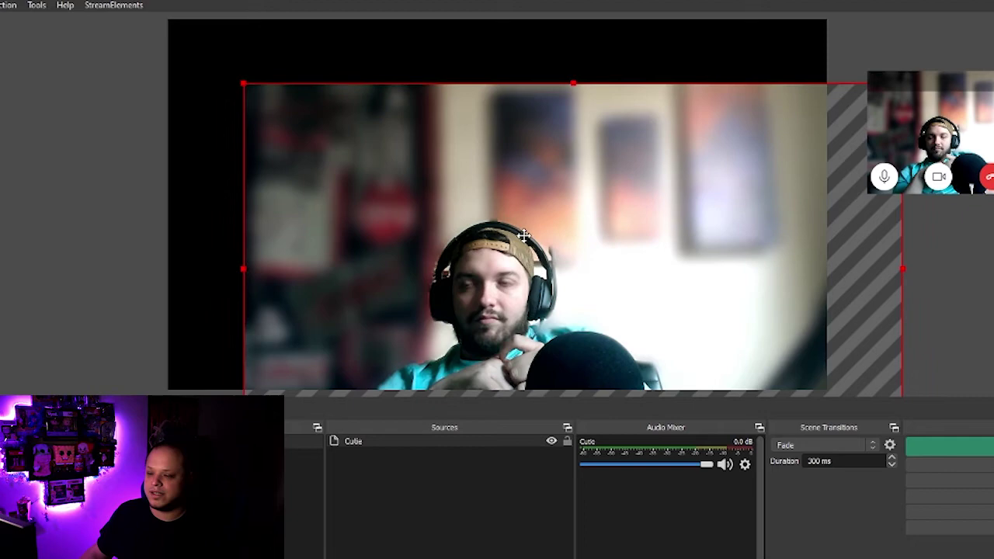
# Fit Cutie to the screen, then shrink it and move it to the canvas's upper right
pyautogui.hotkey('ctrl', 'd')
pyautogui.moveTo(826, 389); pyautogui.dragTo(404, 133)
pyautogui.moveTo(396, 69); pyautogui.dragTo(469, 132)
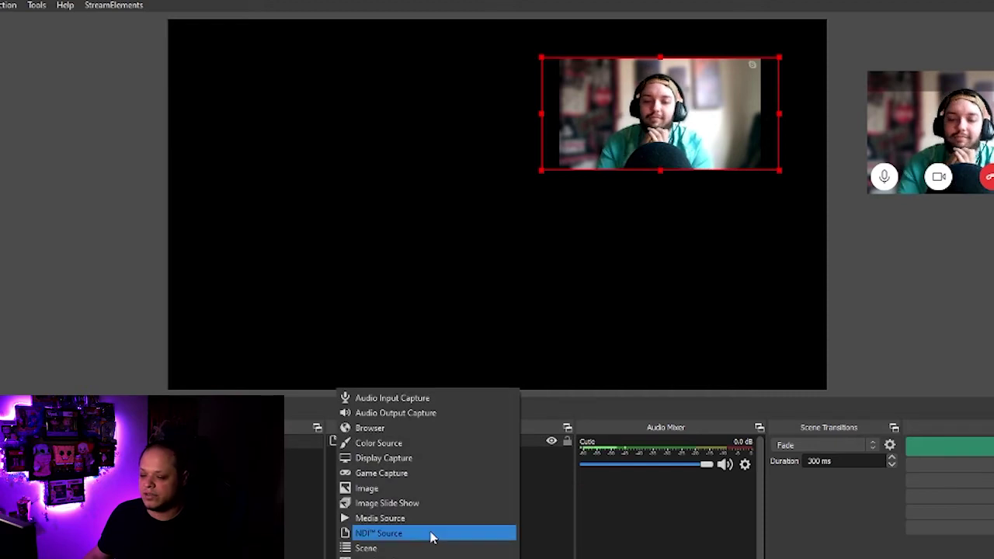
# Add a second NDI source using the GAMING (Skype - Active Speaker) feed
pyautogui.click(430, 535)
pyautogui.click(552, 441)
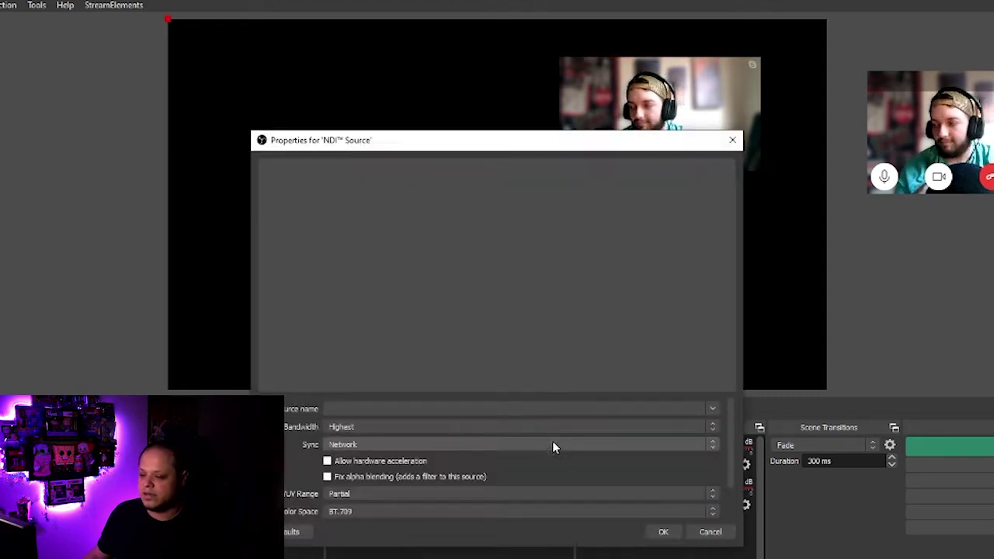
pyautogui.click(713, 408)
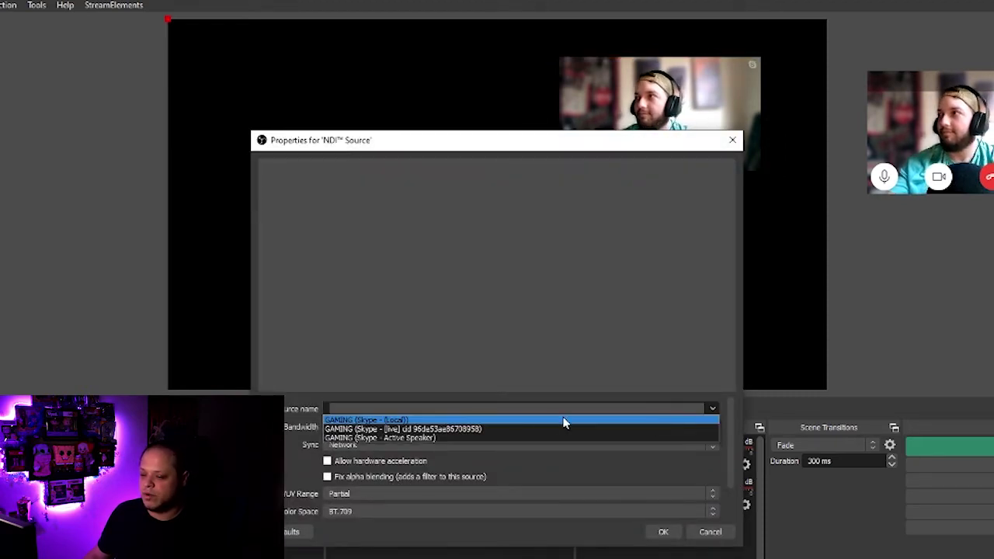
pyautogui.click(483, 441)
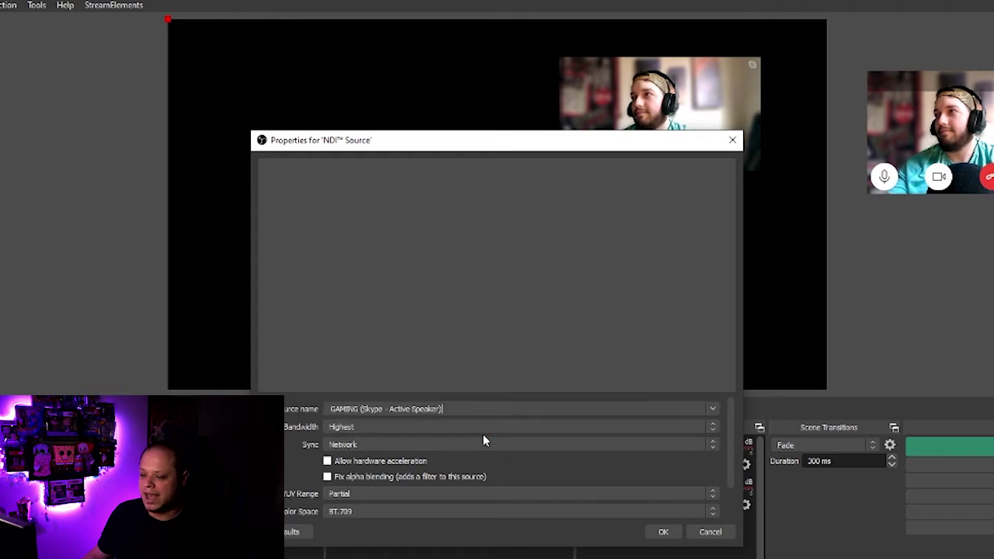
pyautogui.click(664, 532)
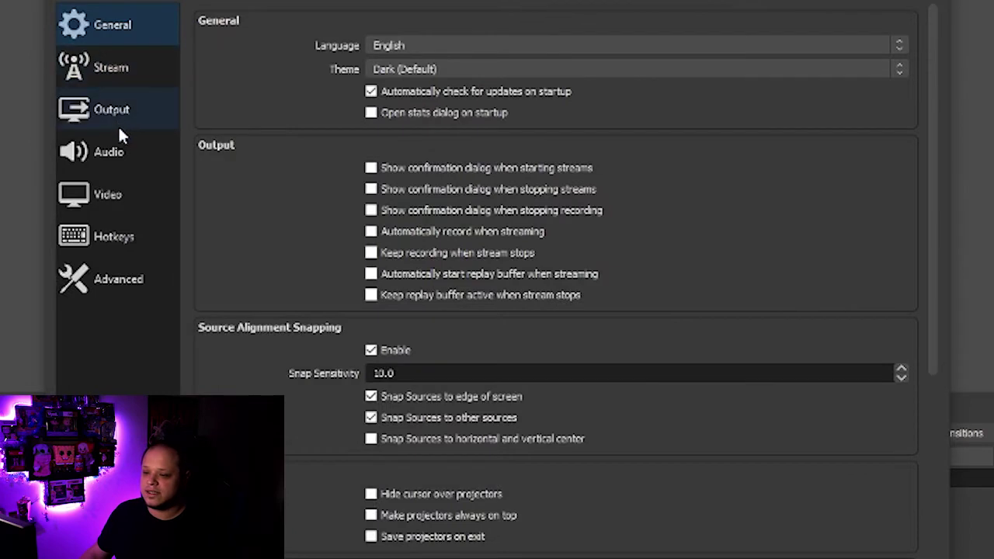
# Choose a Desktop Audio device in the Audio settings and mute the NDI Source track
pyautogui.click(129, 155)
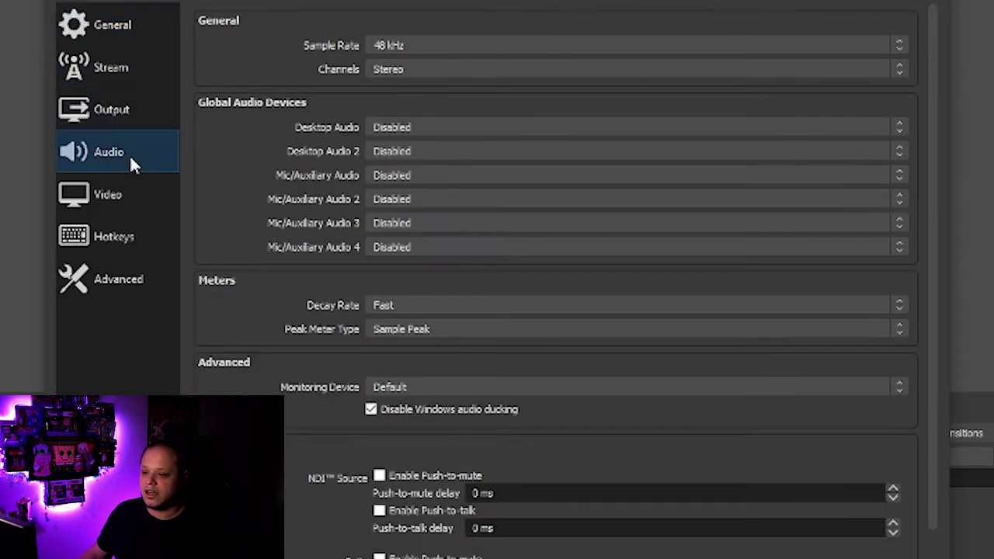
pyautogui.click(417, 127)
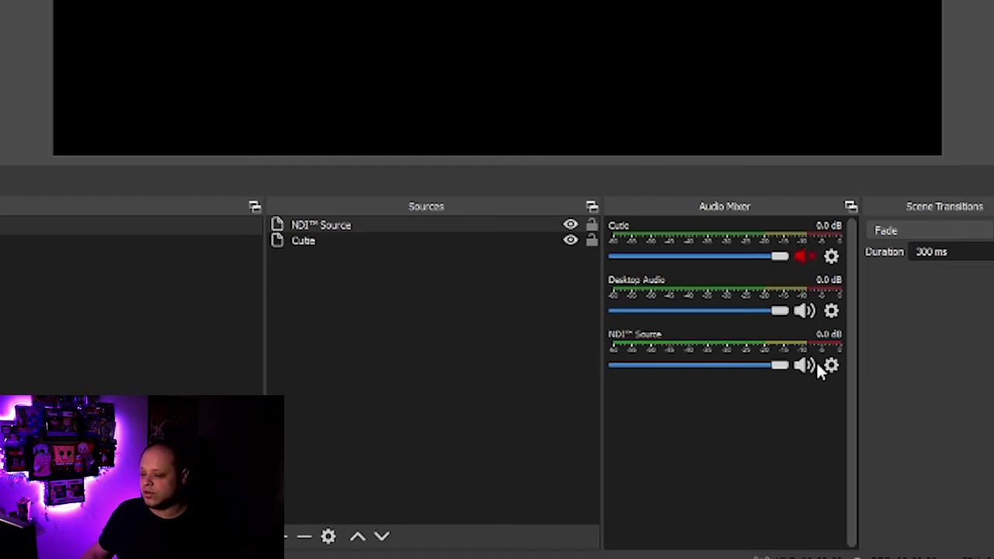
pyautogui.click(805, 367)
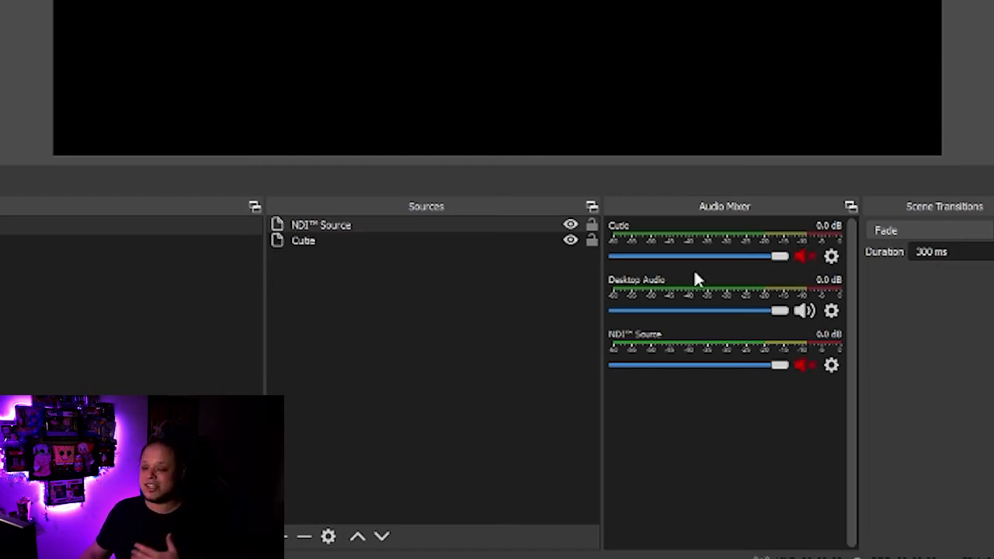
# Hide the Cutie and NDI Source tracks from the audio mixer
pyautogui.rightClick(719, 242)
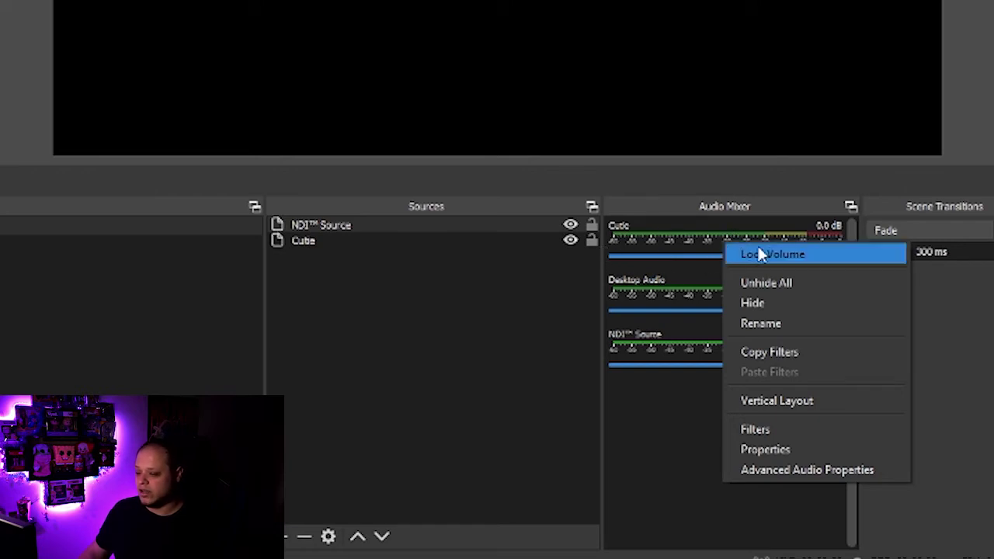
pyautogui.click(798, 302)
pyautogui.rightClick(707, 284)
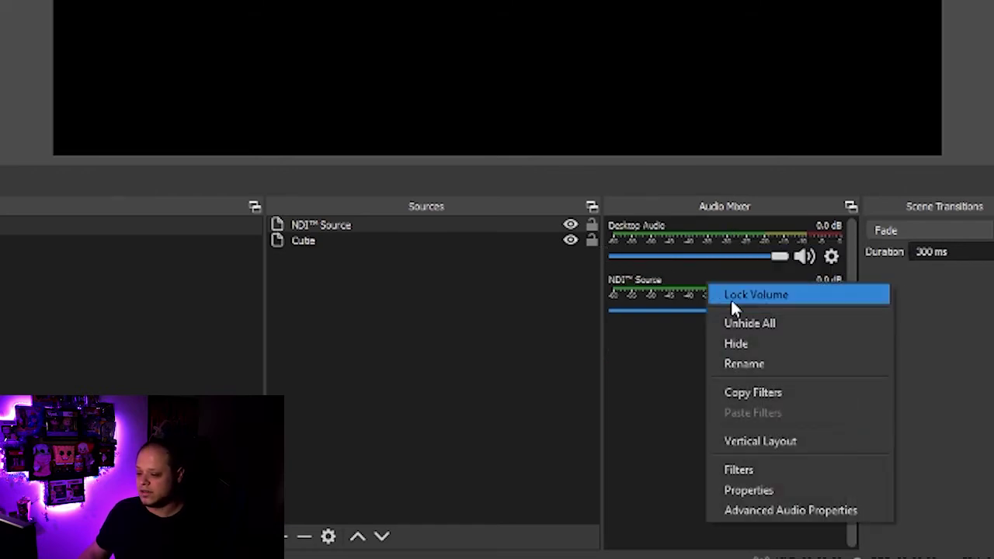
pyautogui.click(761, 341)
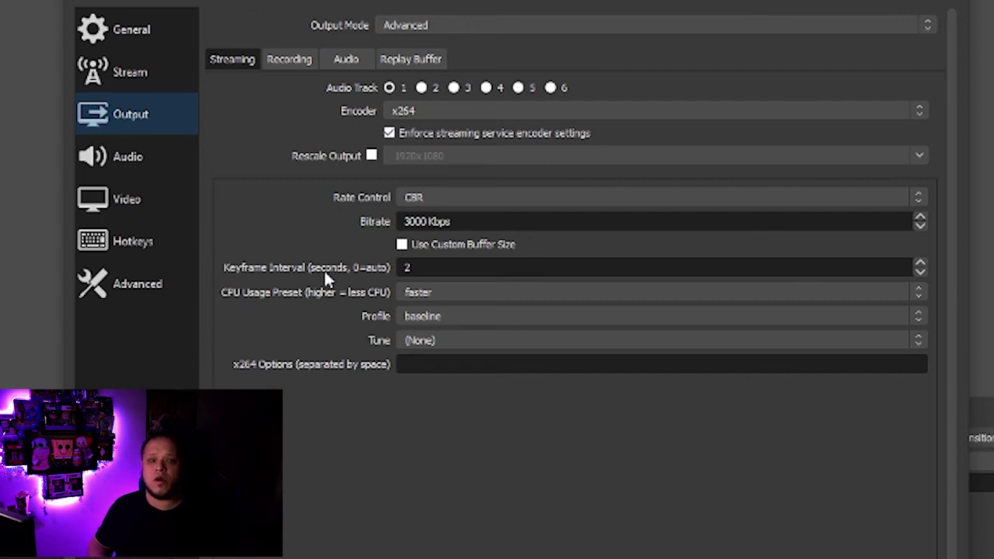
# Apply a 3500 Kbps streaming bitrate and set the keyframe interval to 0
pyautogui.press('Tab')
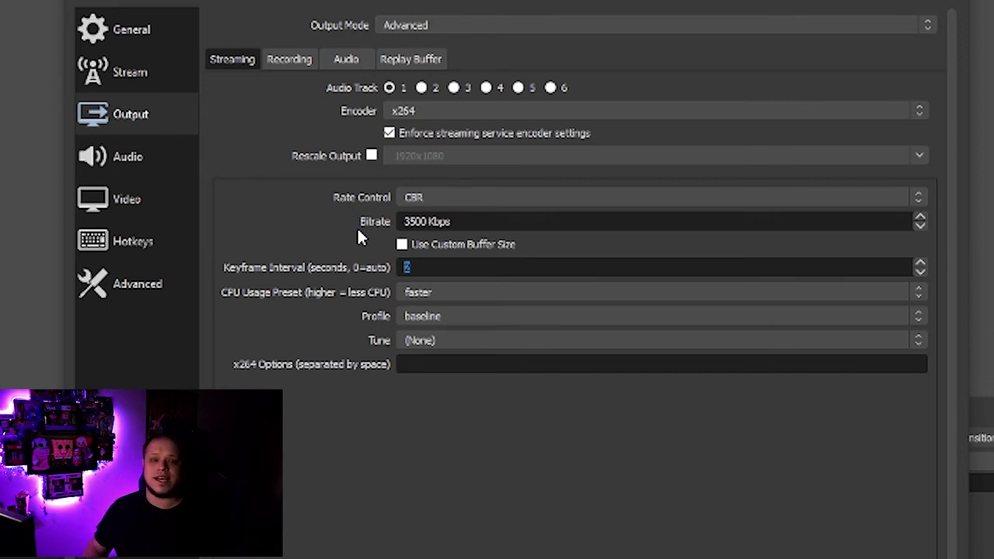
pyautogui.write('0')
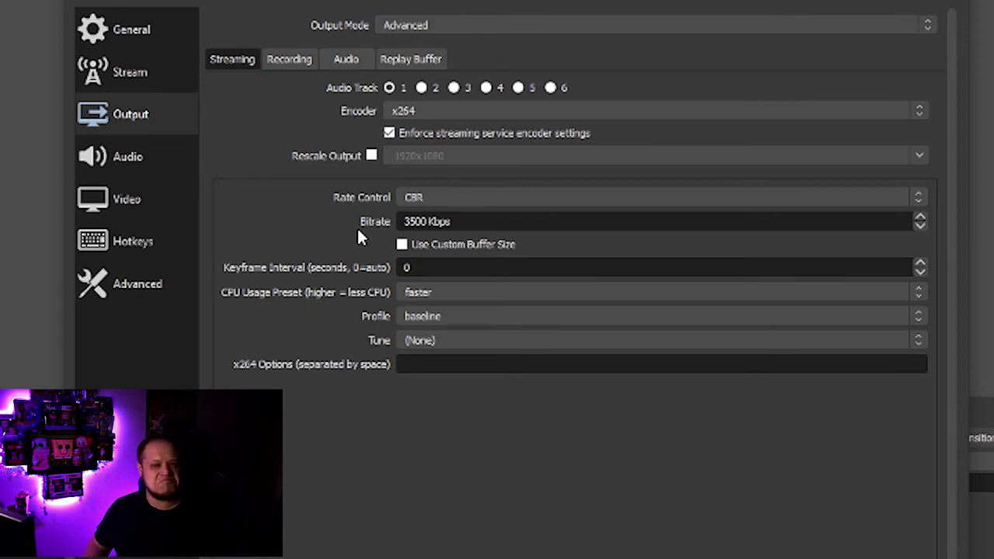
pyautogui.click(164, 208)
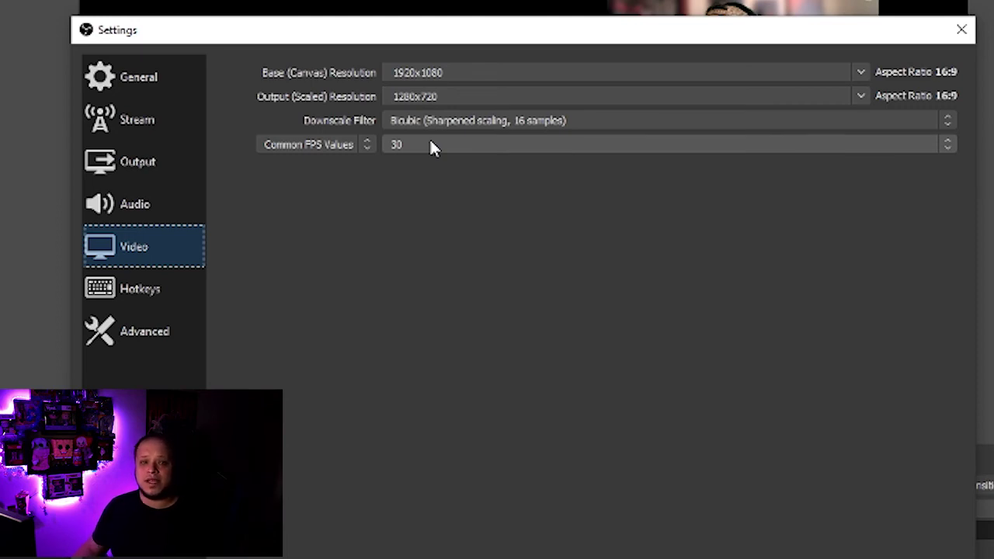
pyautogui.click(516, 120)
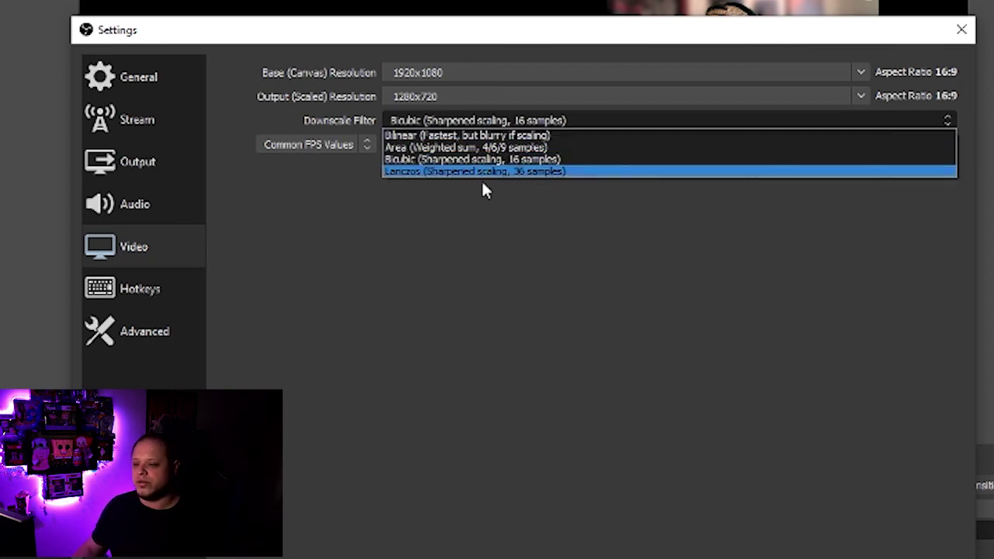
pyautogui.click(518, 161)
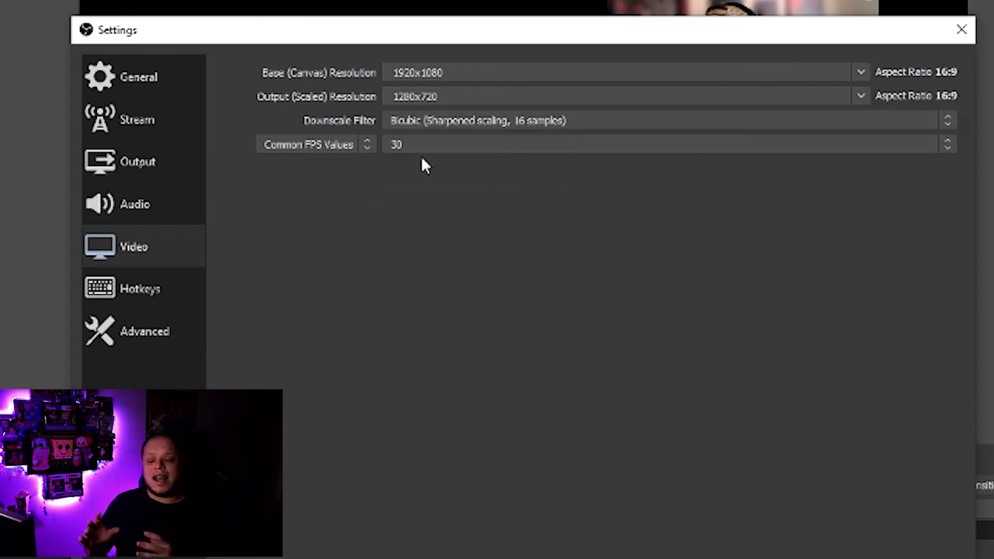